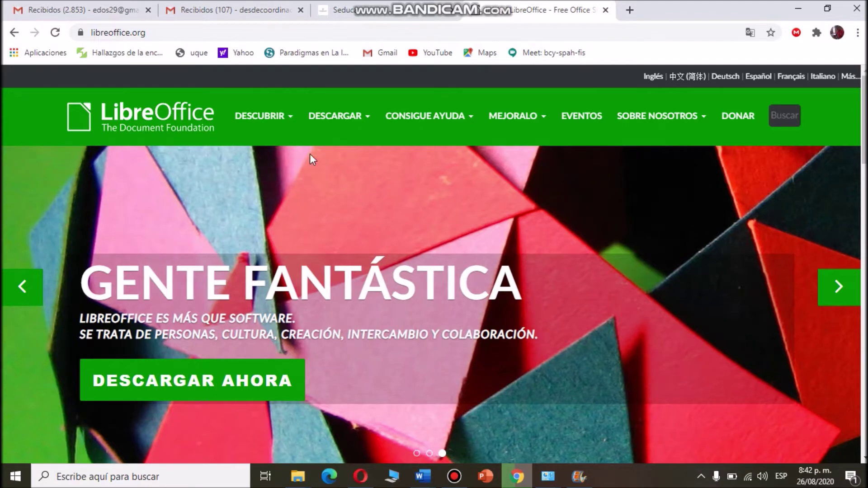
- Download LibreOffice 7.0.0 for Windows (64 bits) from the LibreOffice download page
{"action": "left_click", "coordinate": [367, 119]}
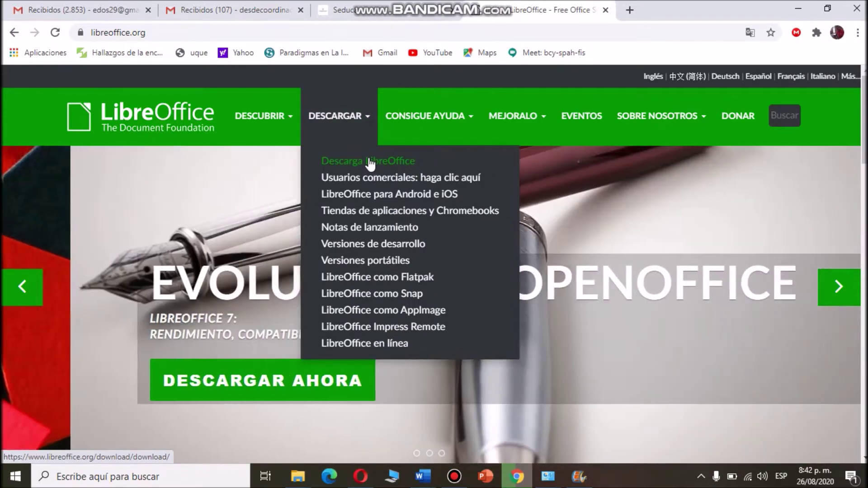
{"action": "left_click", "coordinate": [370, 162]}
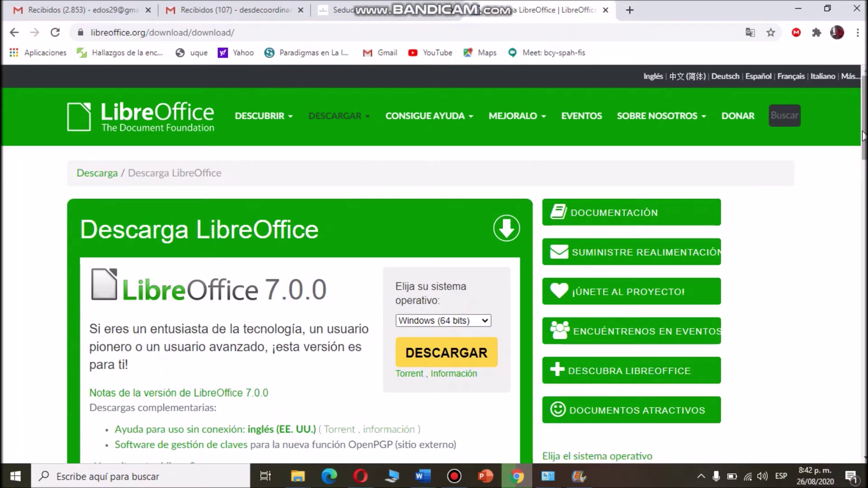
{"action": "left_click_drag", "start_coordinate": [866, 135], "coordinate": [866, 160]}
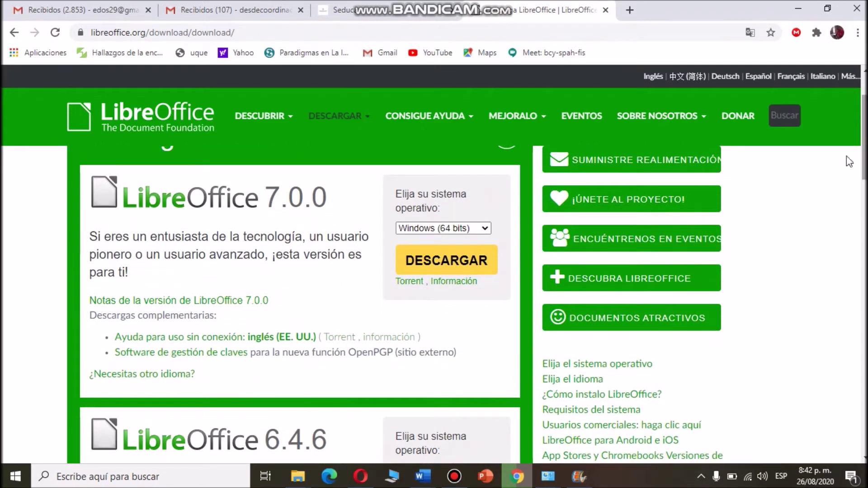
{"action": "mouse_move", "coordinate": [865, 162]}
{"action": "left_mouse_down"}
{"action": "mouse_move", "coordinate": [865, 247]}
{"action": "mouse_move", "coordinate": [865, 167]}
{"action": "left_mouse_up"}
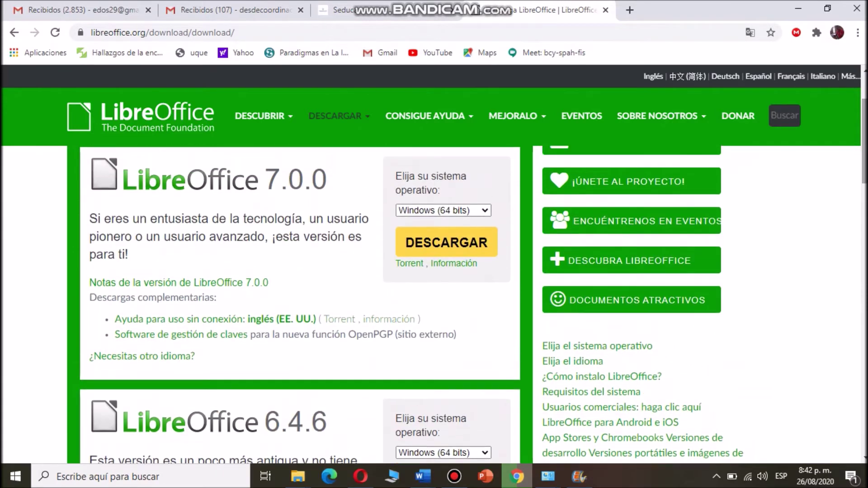
{"action": "left_click", "coordinate": [486, 210]}
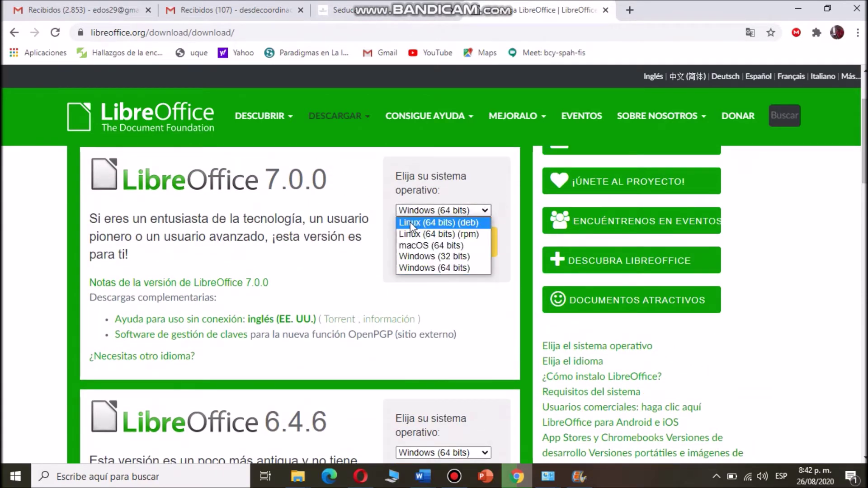
{"action": "left_click", "coordinate": [368, 290]}
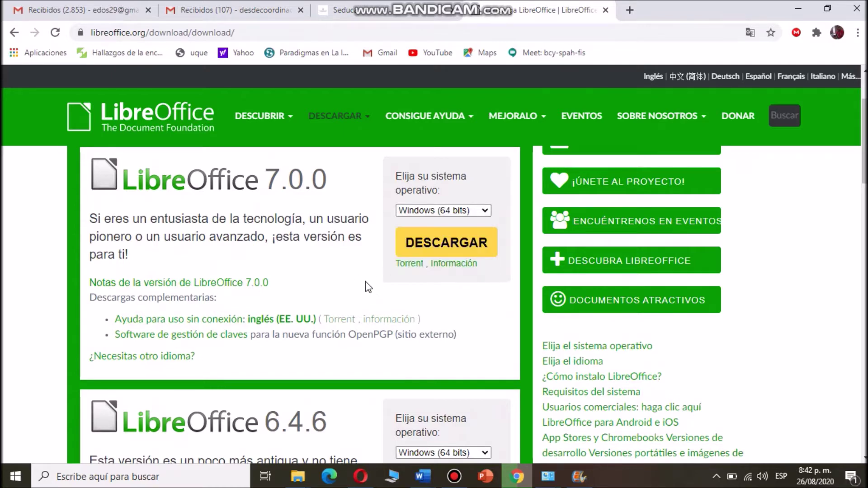
{"action": "left_click", "coordinate": [442, 245]}
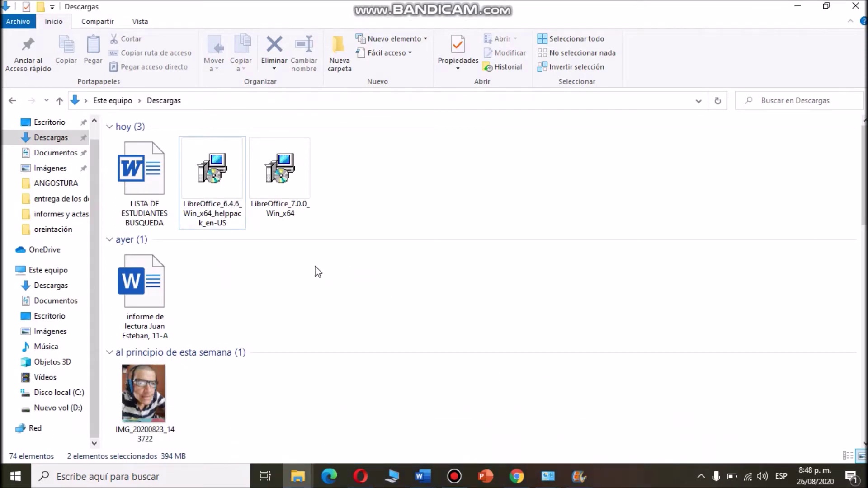
- Install LibreOffice 7.0.0 from the downloaded LibreOffice_7.0.0_Win_x64 file with the Típica installation type and a desktop shortcut
{"action": "left_click", "coordinate": [283, 180]}
{"action": "right_click", "coordinate": [283, 181]}
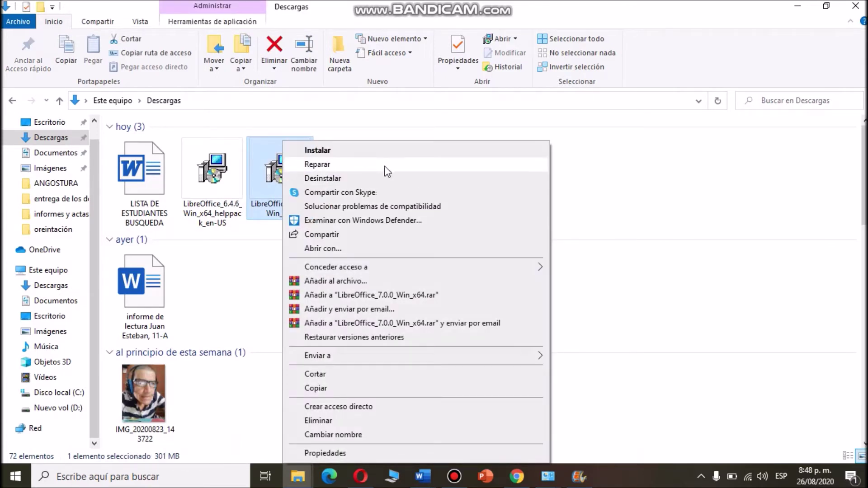
{"action": "left_click", "coordinate": [318, 151]}
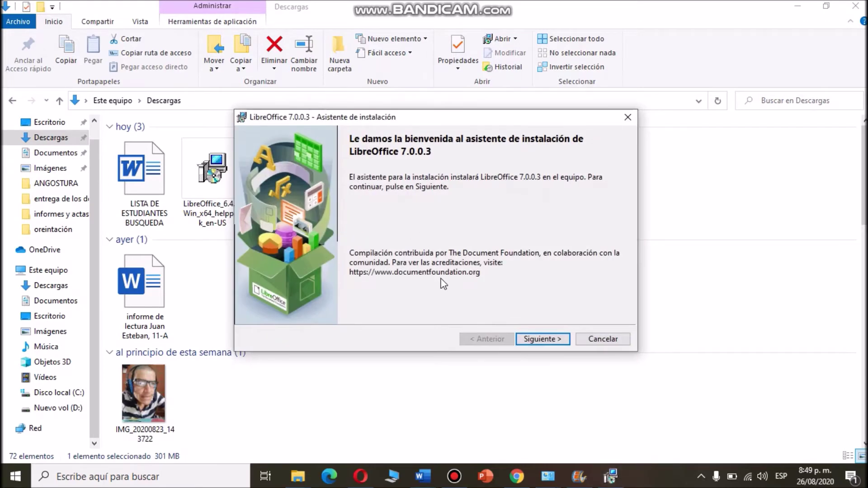
{"action": "left_click", "coordinate": [535, 340]}
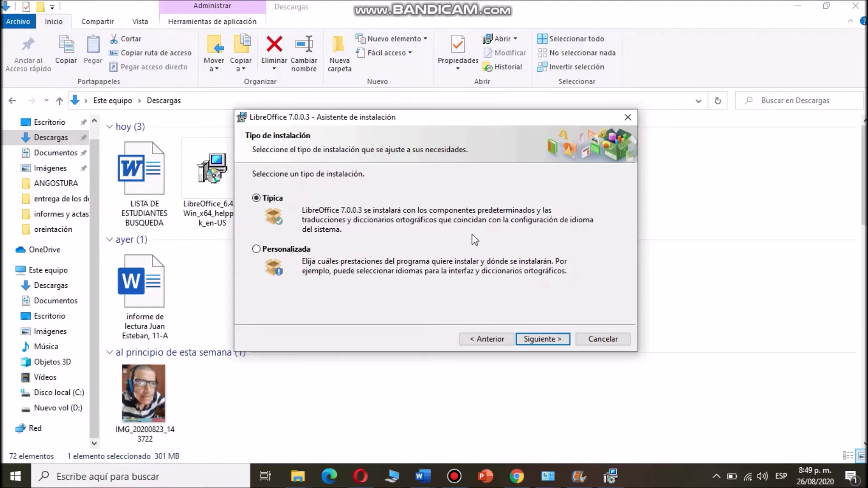
{"action": "left_click", "coordinate": [536, 338]}
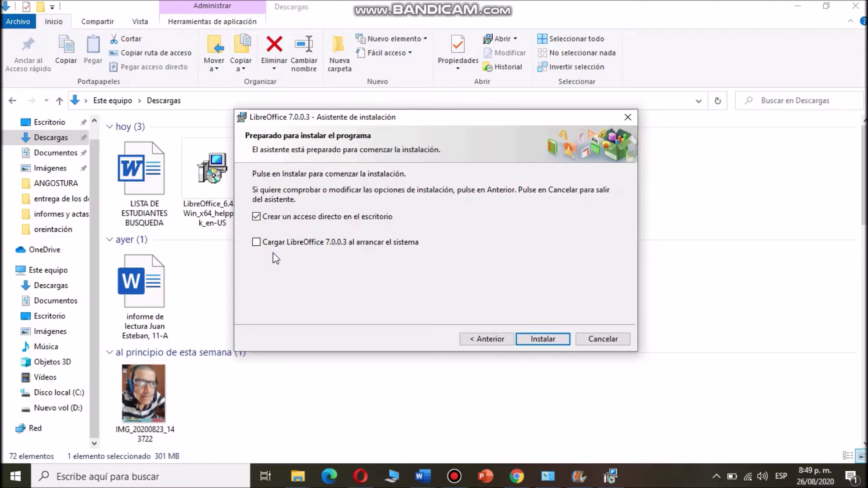
{"action": "left_click", "coordinate": [528, 336]}
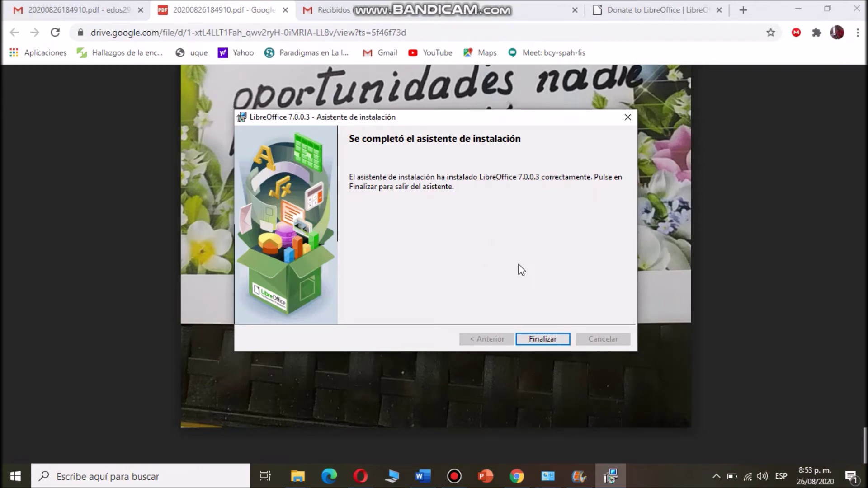
{"action": "left_click", "coordinate": [538, 339]}
- Minimize the open windows to reach the desktop and launch LibreOffice 7.0
{"action": "left_click", "coordinate": [794, 9]}
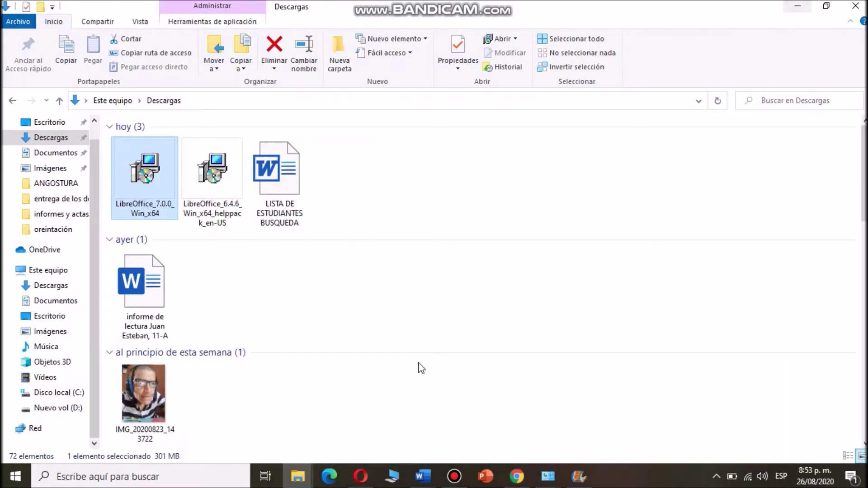
{"action": "left_click", "coordinate": [798, 8]}
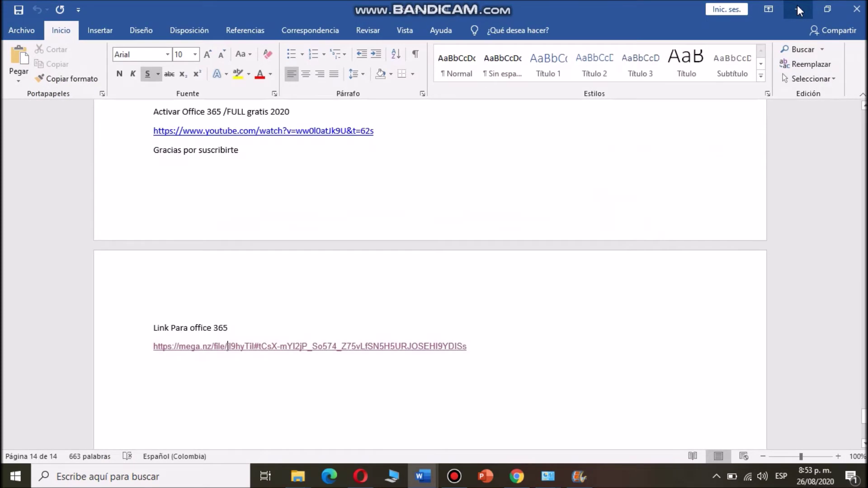
{"action": "left_click", "coordinate": [797, 9]}
{"action": "left_click", "coordinate": [799, 7]}
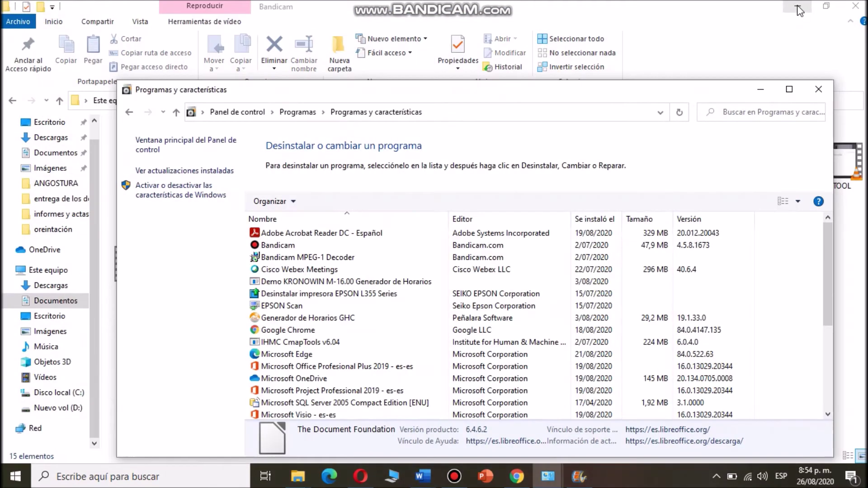
{"action": "left_click", "coordinate": [761, 90]}
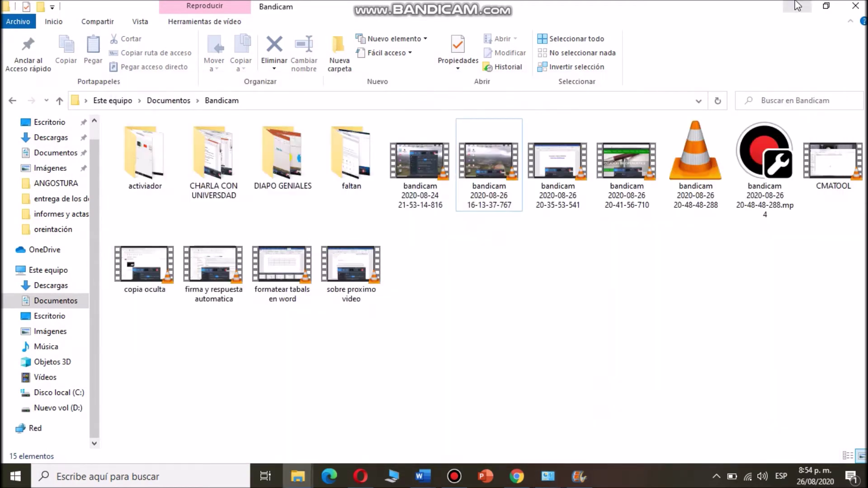
{"action": "left_click", "coordinate": [799, 6]}
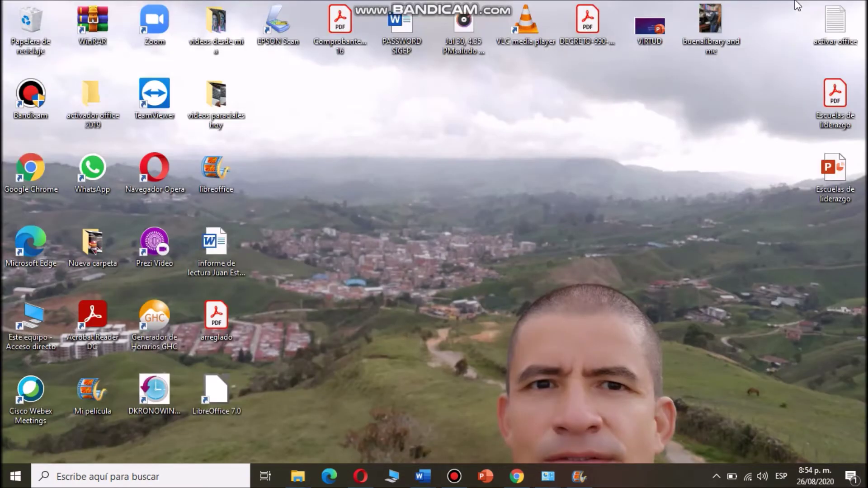
{"action": "double_click", "coordinate": [215, 404]}
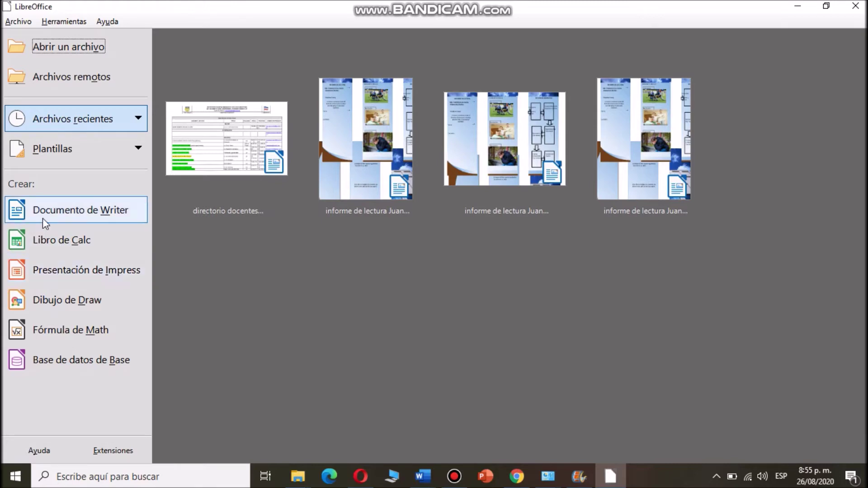
- Create a blank Writer document and dismiss the notice about the new version
{"action": "left_click", "coordinate": [67, 213]}
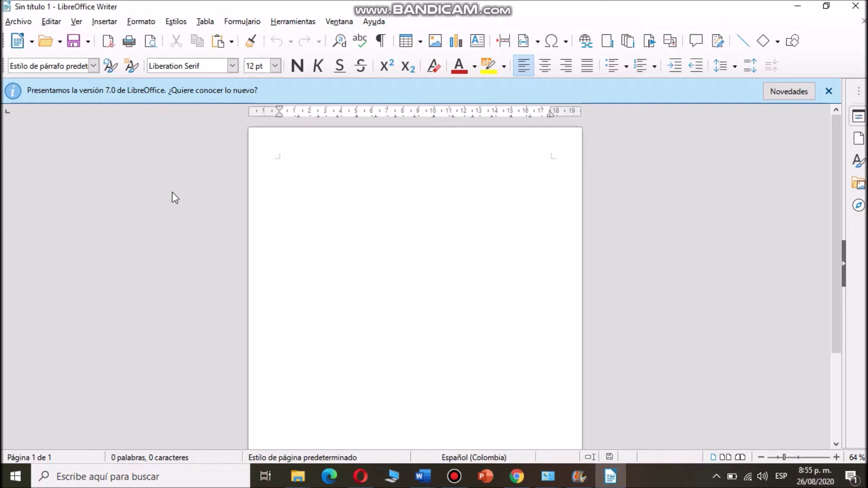
{"action": "left_click", "coordinate": [829, 92]}
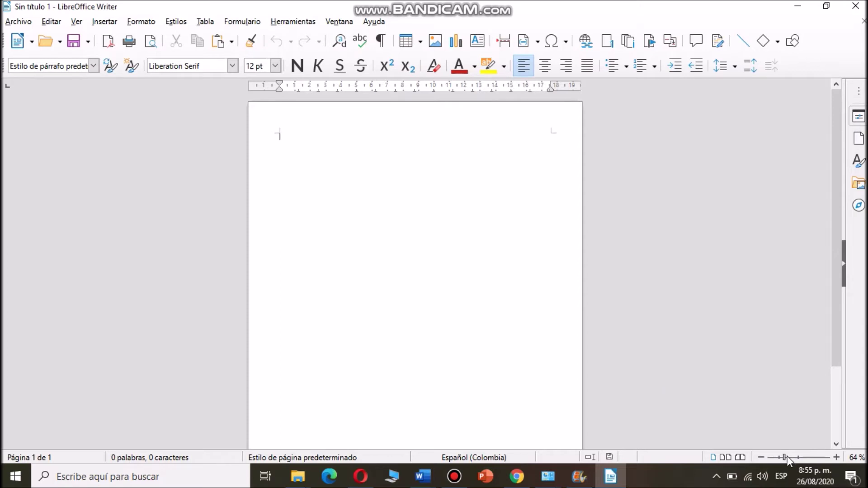
{"action": "left_click_drag", "start_coordinate": [784, 458], "coordinate": [795, 458]}
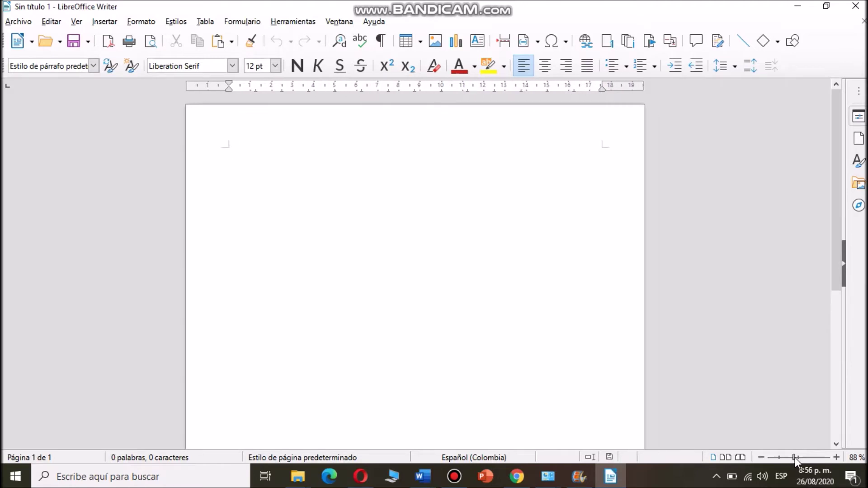
{"action": "left_click", "coordinate": [455, 478]}
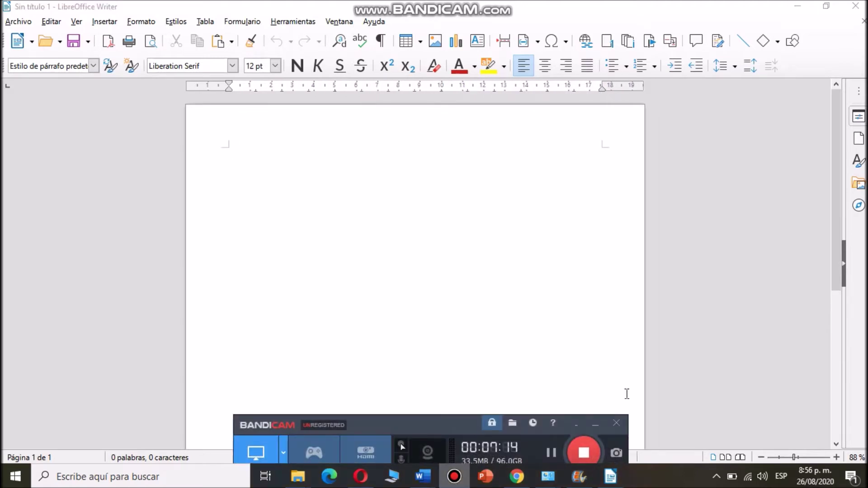
{"action": "left_click", "coordinate": [750, 367]}
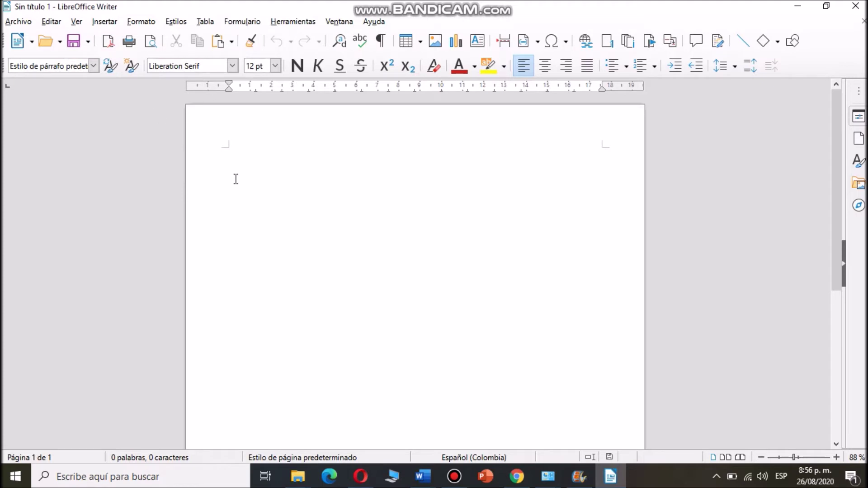
{"action": "type", "text": "Fff"}
{"action": "left_click", "coordinate": [107, 22]}
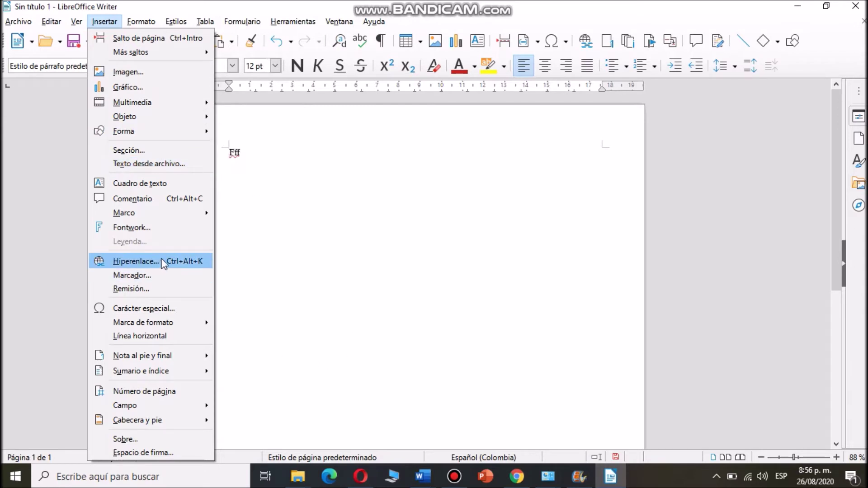
{"action": "left_click", "coordinate": [138, 183]}
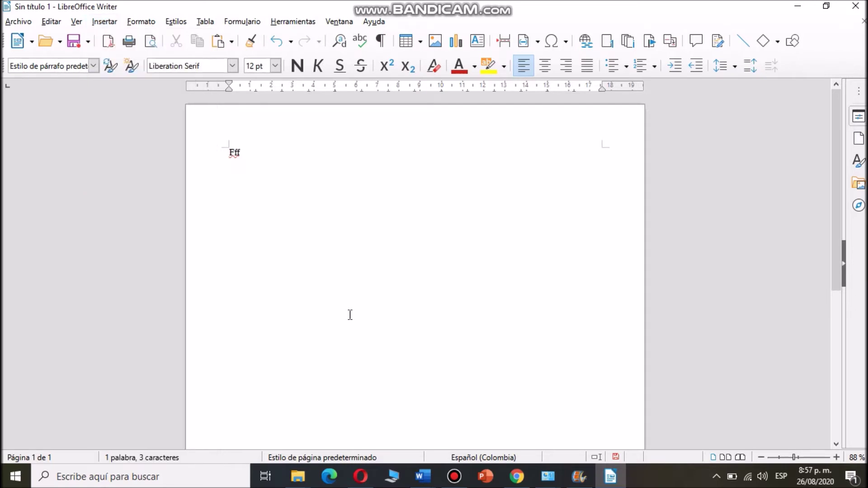
{"action": "left_click", "coordinate": [204, 22]}
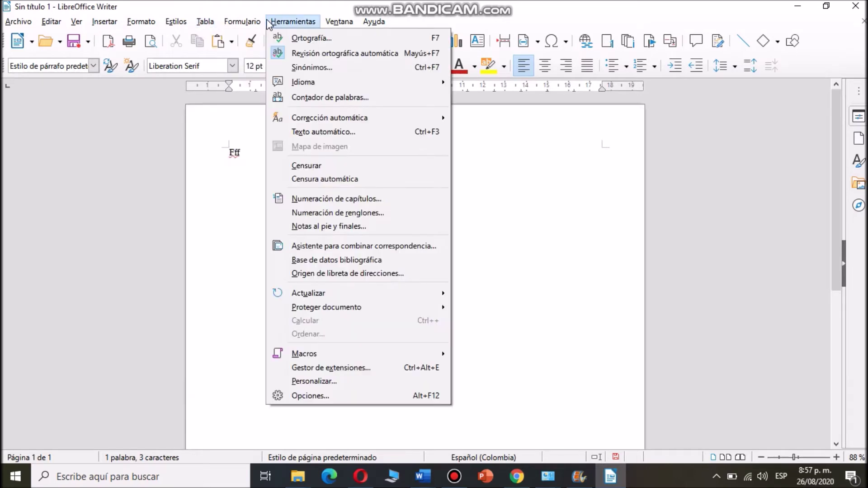
{"action": "mouse_move", "coordinate": [256, 23]}
{"action": "mouse_move", "coordinate": [341, 27]}
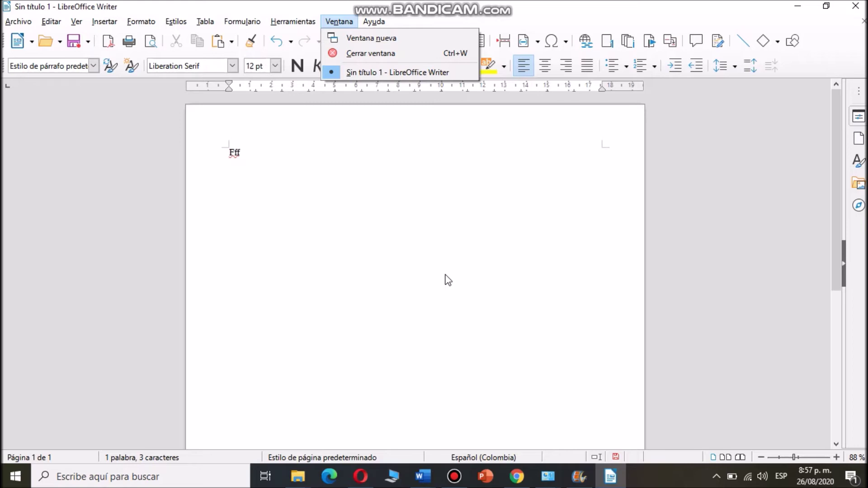
{"action": "left_click", "coordinate": [356, 241]}
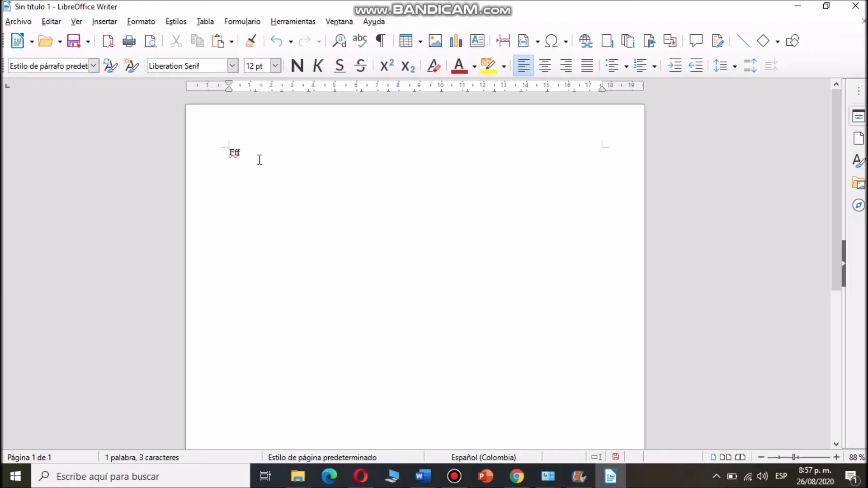
- Replace the text "Fff" on the first line with "prueba"
{"action": "left_click_drag", "start_coordinate": [227, 154], "coordinate": [279, 161]}
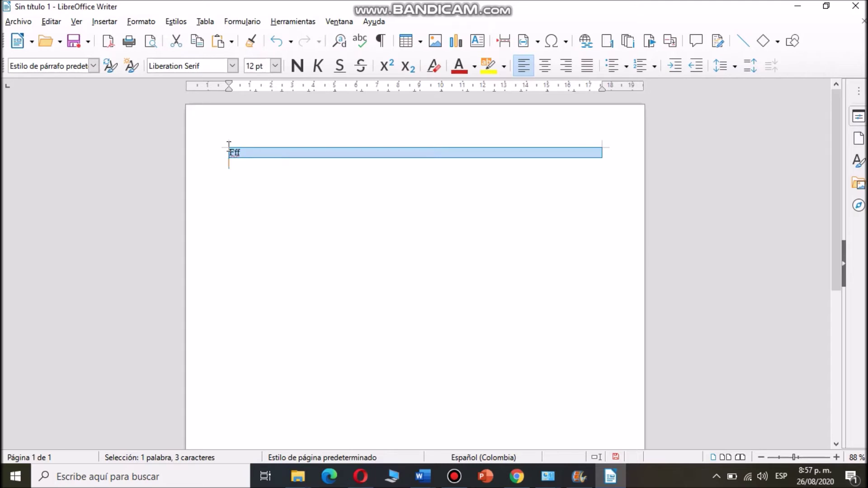
{"action": "type", "text": "prueba"}
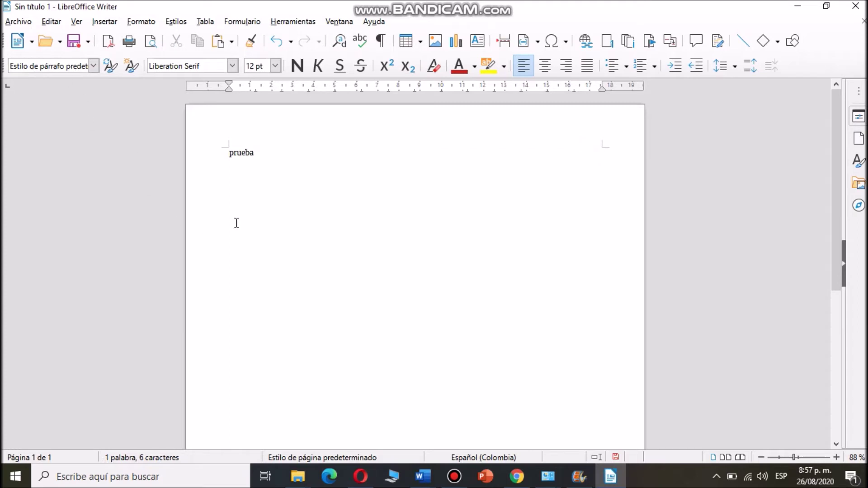
- Save the document under the name prueba in Word 97-2003 format, confirming that format instead of ODF
{"action": "key", "text": "ctrl+s"}
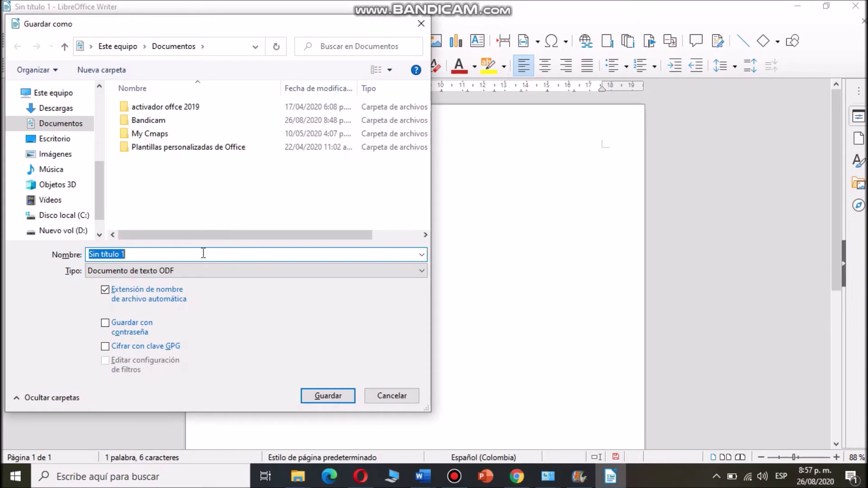
{"action": "type", "text": "preub"}
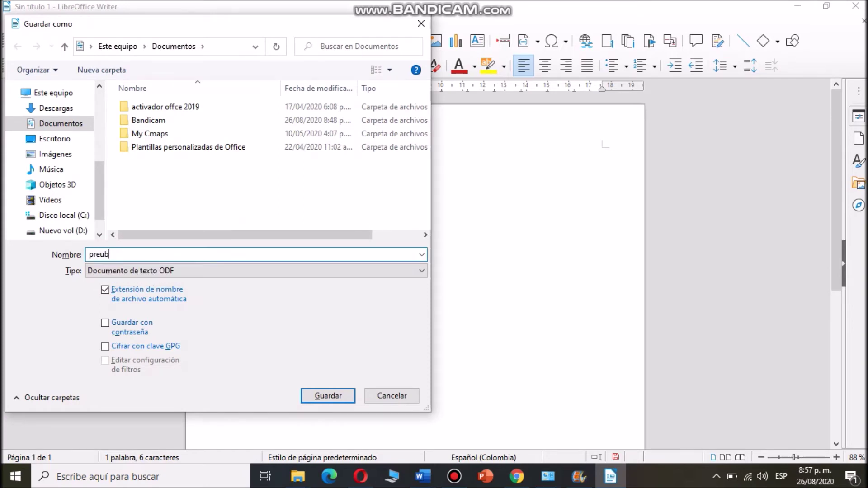
{"action": "key", "text": "BackSpace"}
{"action": "key", "text": "BackSpace"}
{"action": "key", "text": "BackSpace"}
{"action": "type", "text": "ueba"}
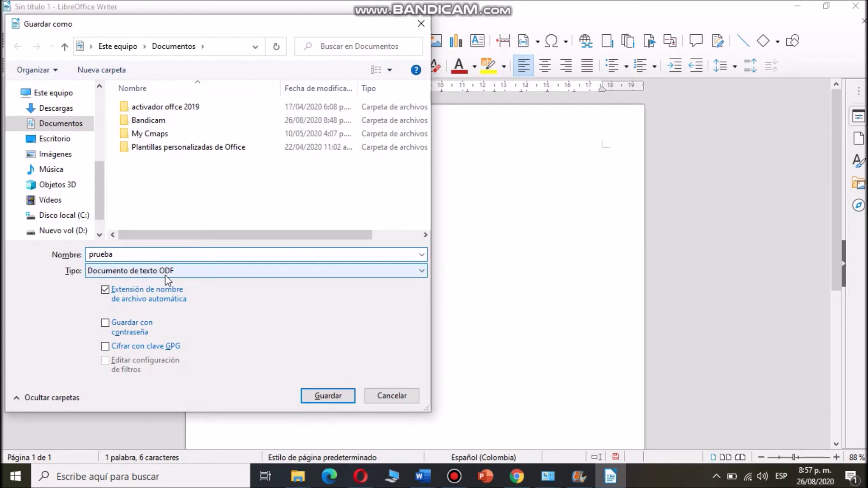
{"action": "left_click", "coordinate": [422, 271]}
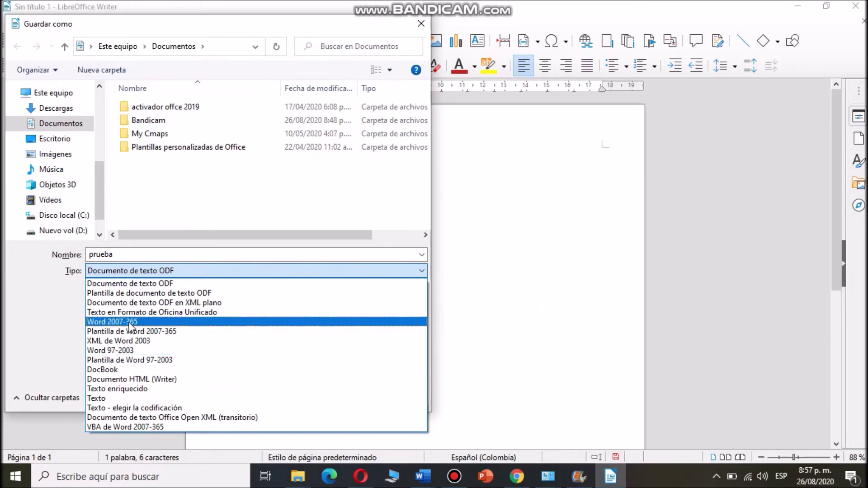
{"action": "left_click", "coordinate": [135, 352]}
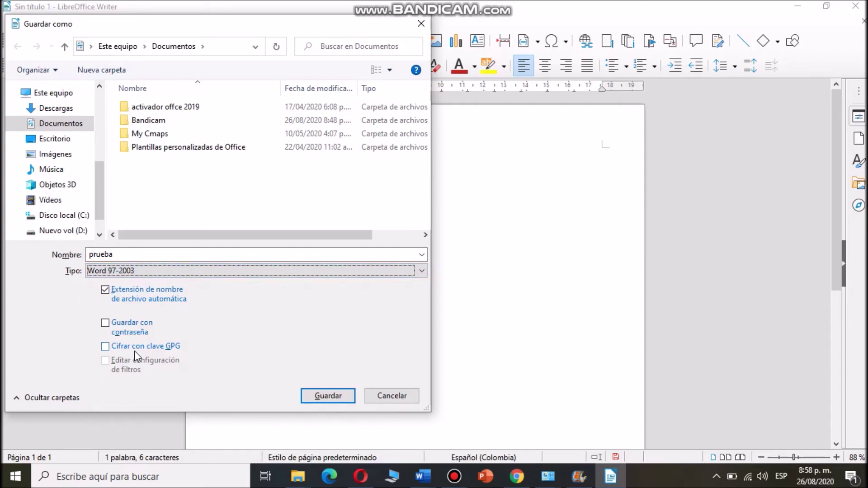
{"action": "left_click", "coordinate": [320, 393]}
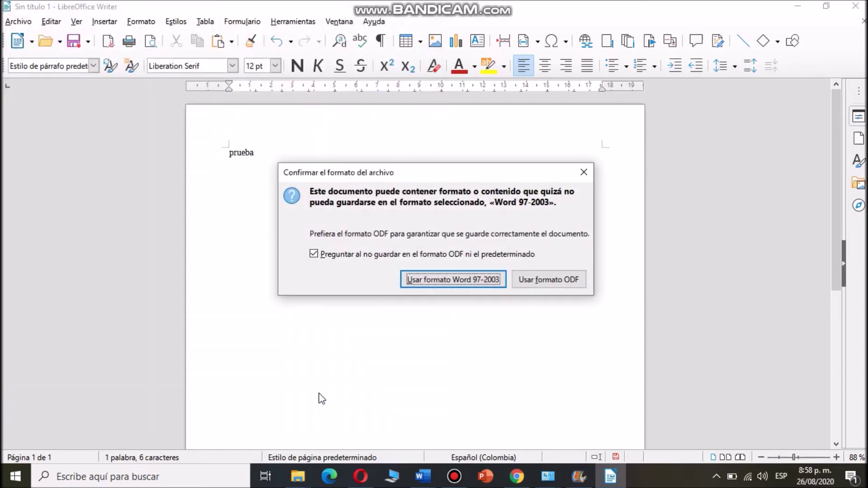
{"action": "left_click", "coordinate": [449, 277]}
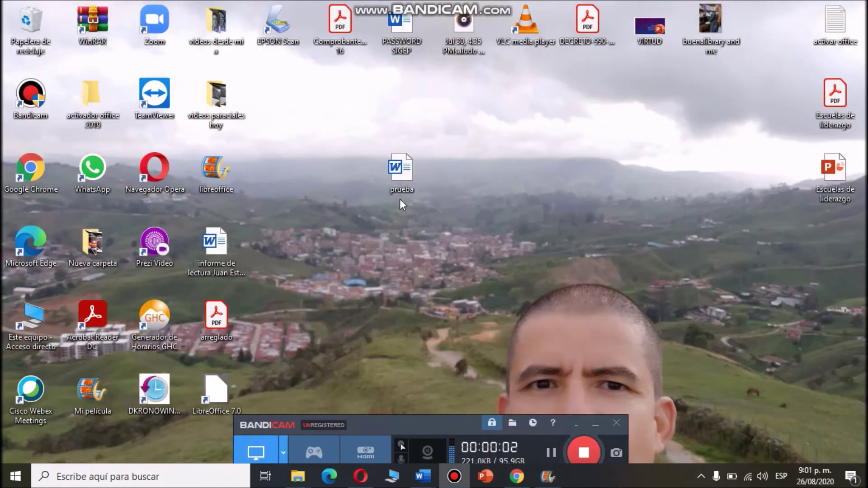
- Open the prueba document from the desktop with Word to check it, close it and minimize the remaining Word window
{"action": "left_click", "coordinate": [587, 419]}
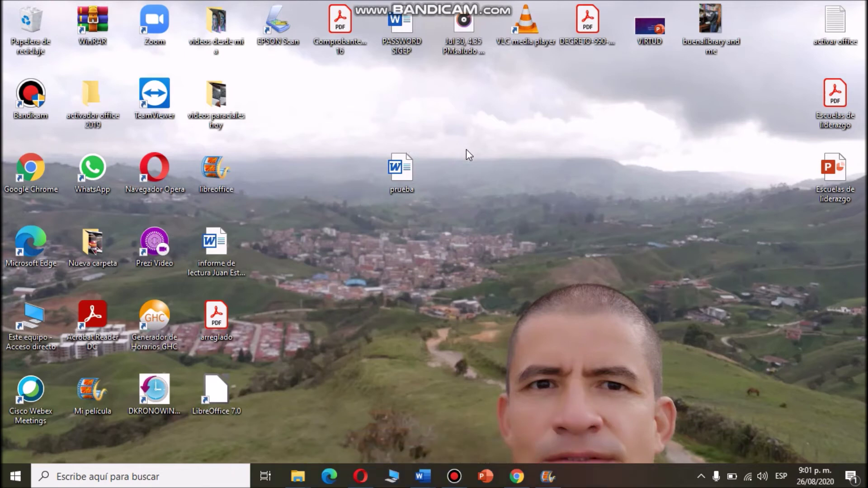
{"action": "right_click", "coordinate": [403, 175]}
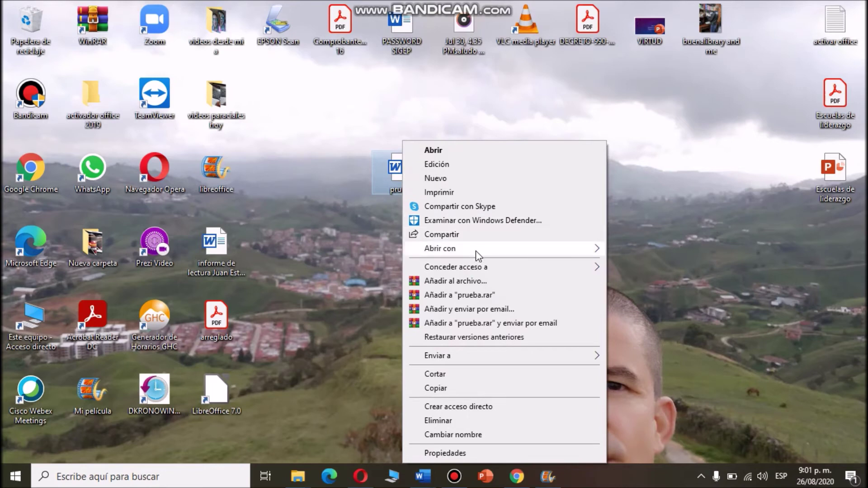
{"action": "mouse_move", "coordinate": [475, 251]}
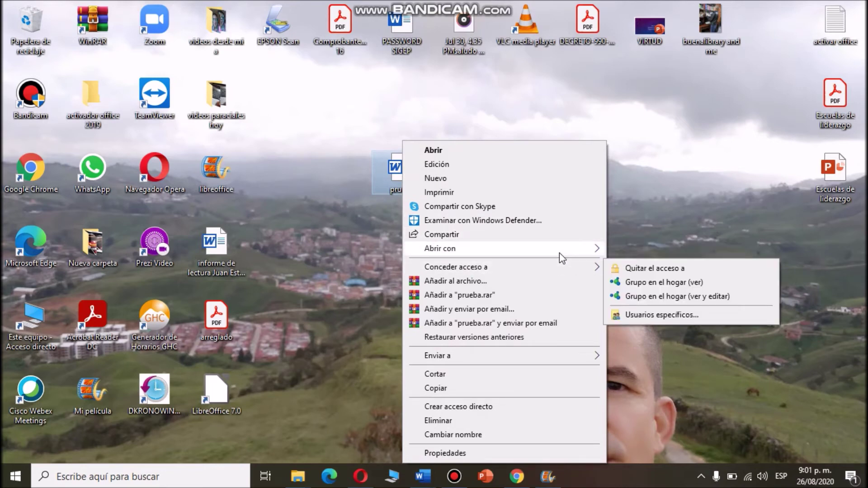
{"action": "left_click", "coordinate": [623, 267]}
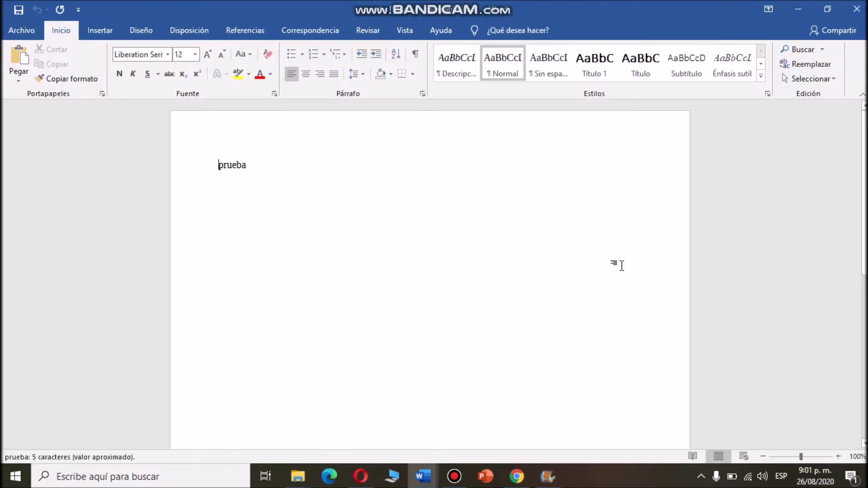
{"action": "left_click", "coordinate": [854, 11]}
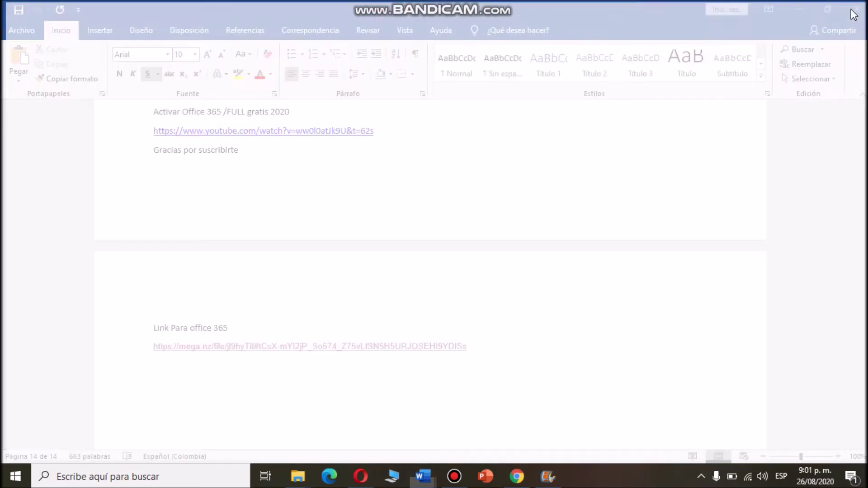
{"action": "left_click", "coordinate": [799, 12]}
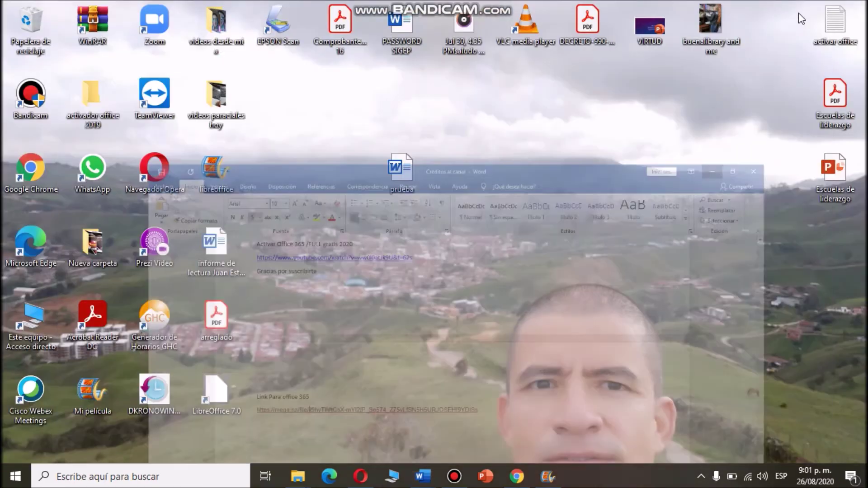
- Open the prueba document from the desktop with LibreOffice Writer
{"action": "right_click", "coordinate": [406, 173]}
{"action": "mouse_move", "coordinate": [465, 253]}
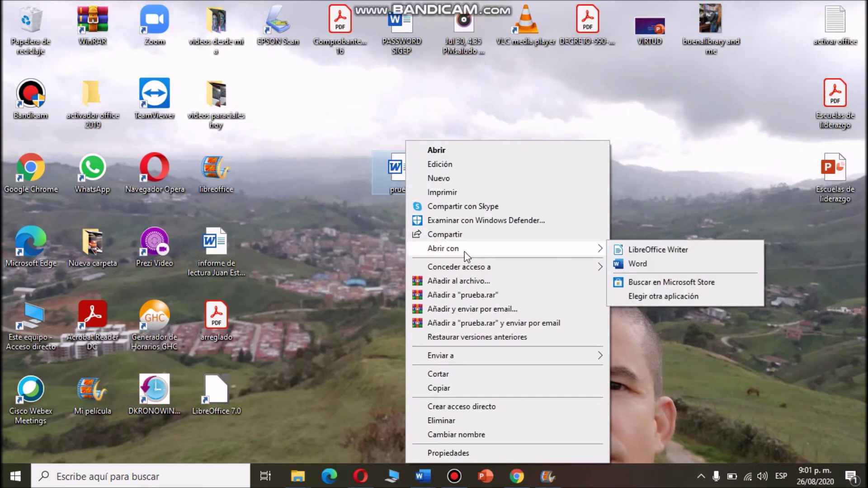
{"action": "left_click", "coordinate": [634, 251]}
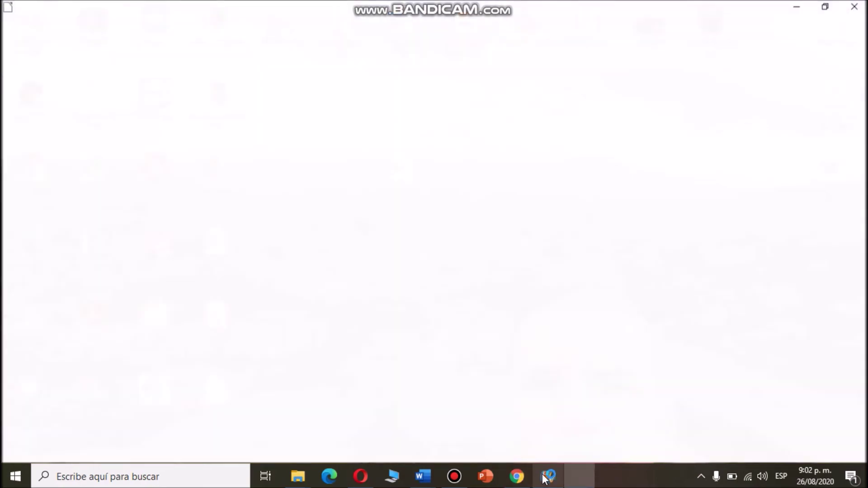
{"action": "mouse_move", "coordinate": [546, 478]}
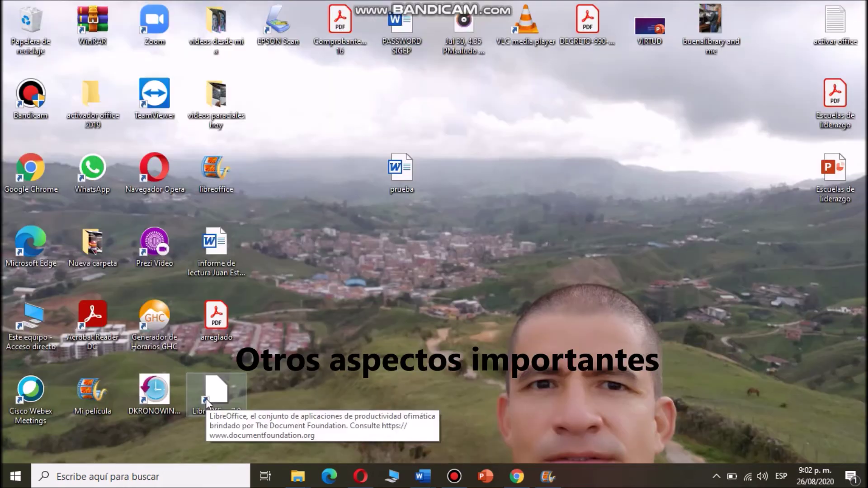
- Launch LibreOffice 7.0 from the desktop and create an Impress presentation based on the Curva de azul template
{"action": "double_click", "coordinate": [206, 398]}
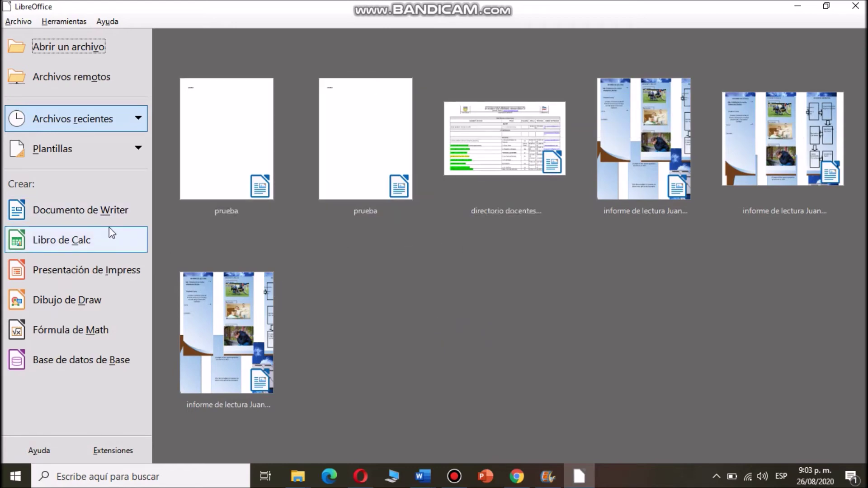
{"action": "left_click", "coordinate": [75, 272]}
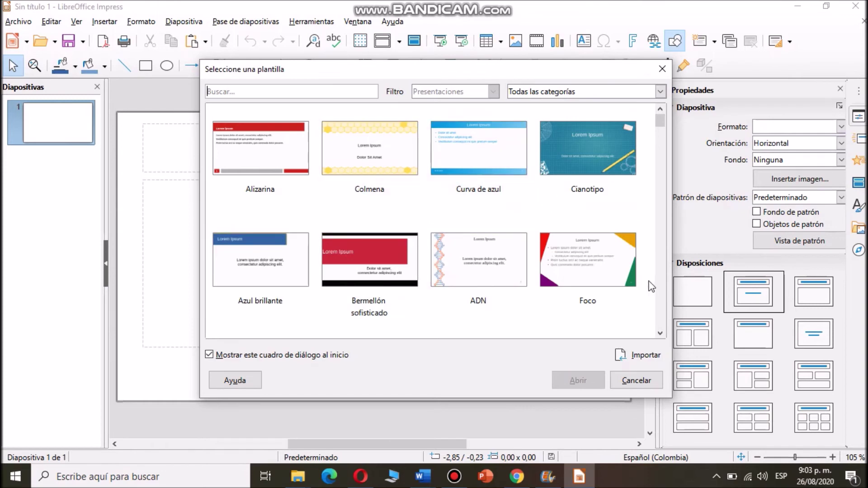
{"action": "left_click", "coordinate": [444, 176]}
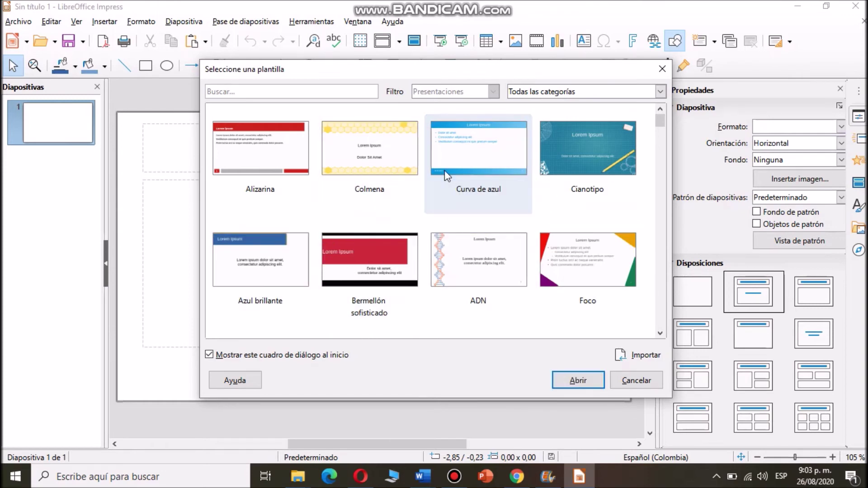
{"action": "left_click", "coordinate": [567, 381]}
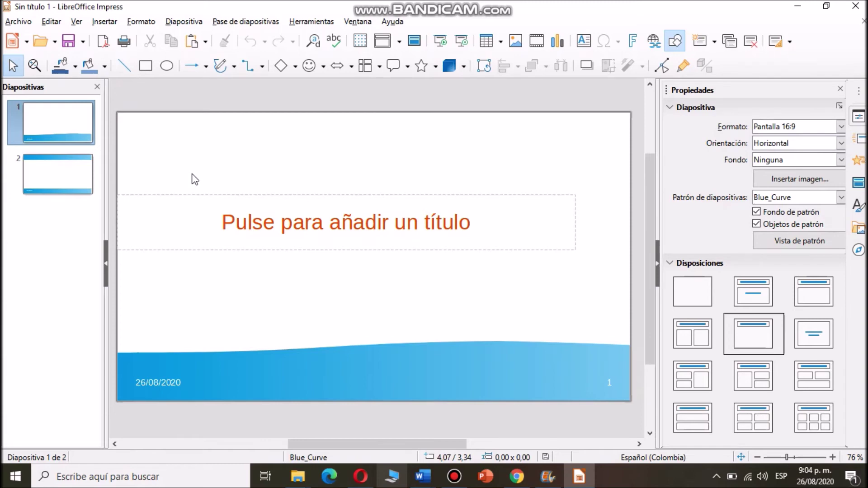
- Export the presentation to the desktop as a PDF named prueba with the default PDF options, and close Impress
{"action": "left_click", "coordinate": [19, 22]}
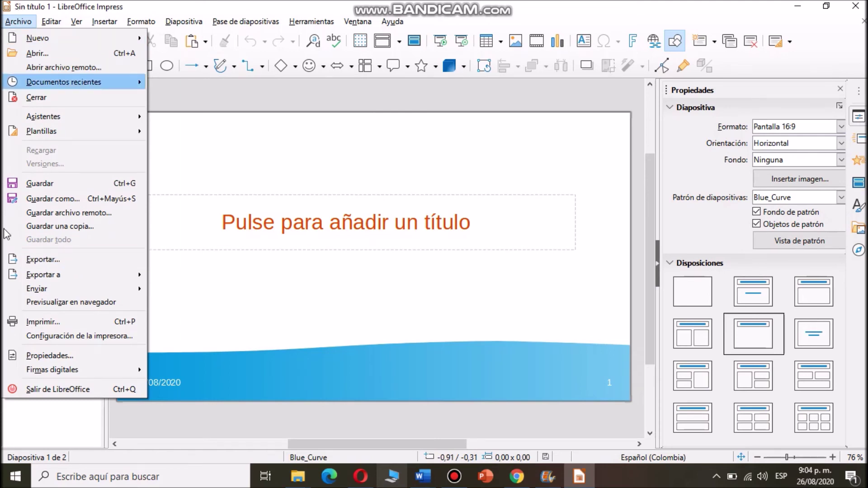
{"action": "left_click", "coordinate": [35, 259]}
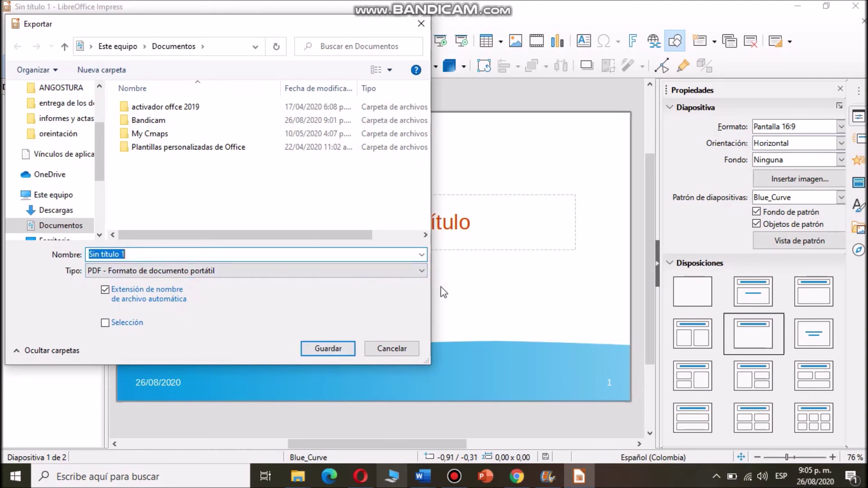
{"action": "type", "text": "prueba"}
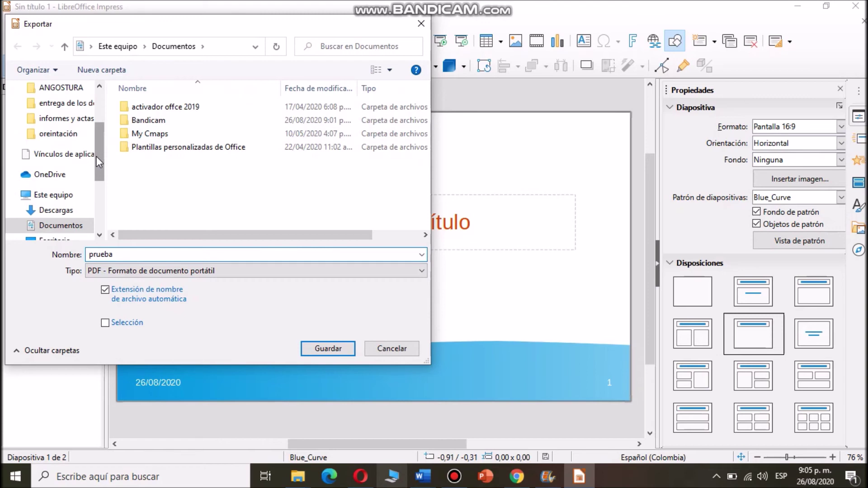
{"action": "left_click_drag", "start_coordinate": [97, 156], "coordinate": [100, 128]}
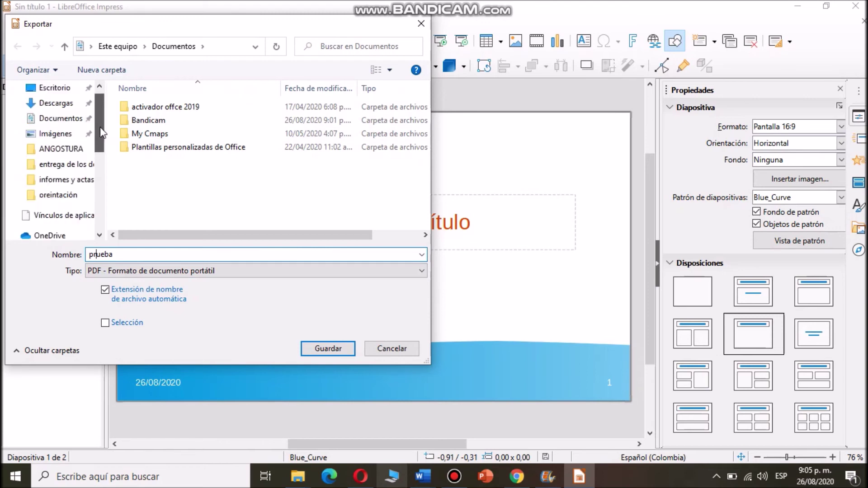
{"action": "left_click", "coordinate": [66, 89]}
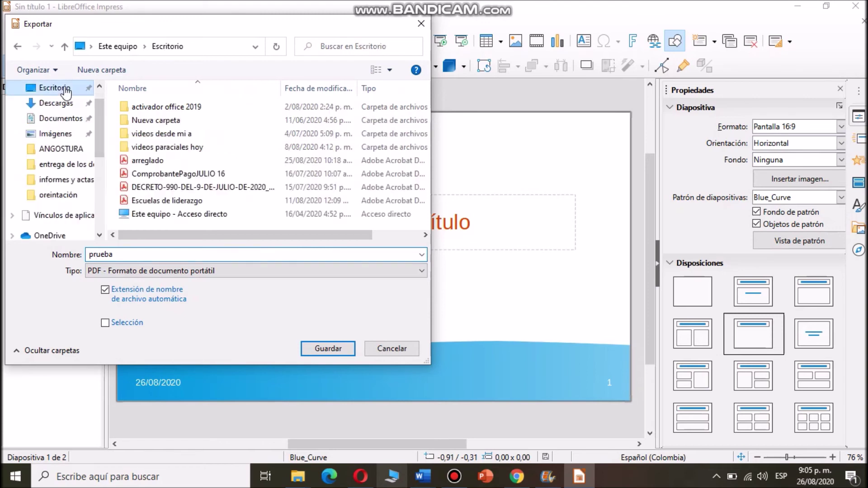
{"action": "left_click", "coordinate": [334, 350]}
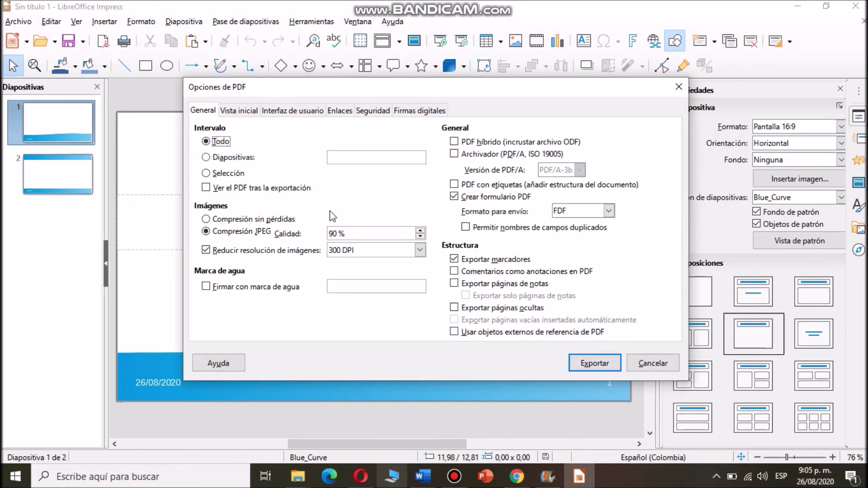
{"action": "left_click", "coordinate": [596, 363]}
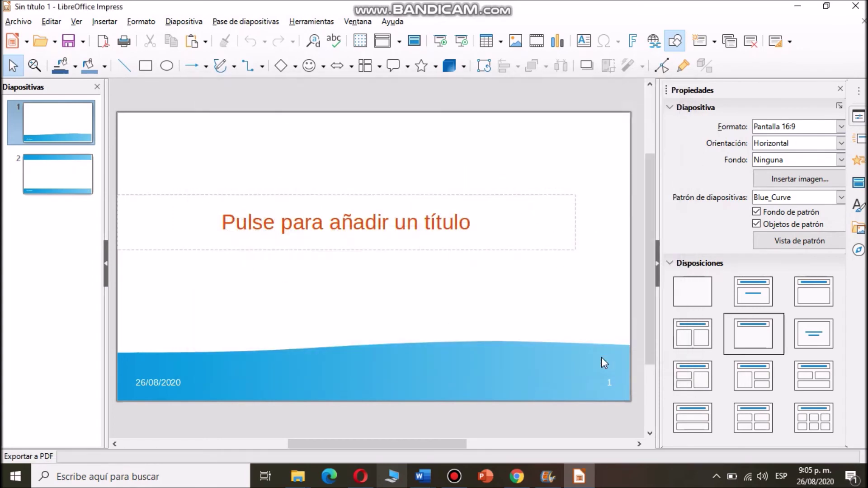
{"action": "left_click", "coordinate": [857, 5]}
- Open the exported prueba PDF from the desktop, look through to its second page and close the reader
{"action": "left_click", "coordinate": [285, 105]}
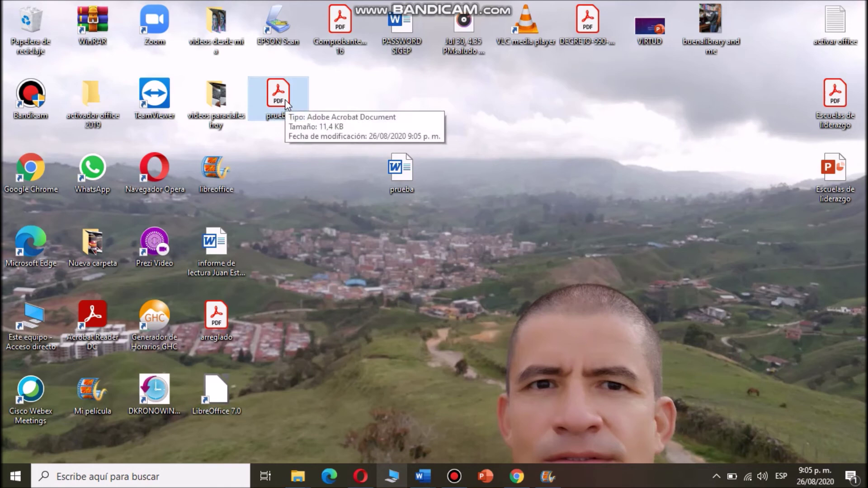
{"action": "double_click", "coordinate": [285, 105]}
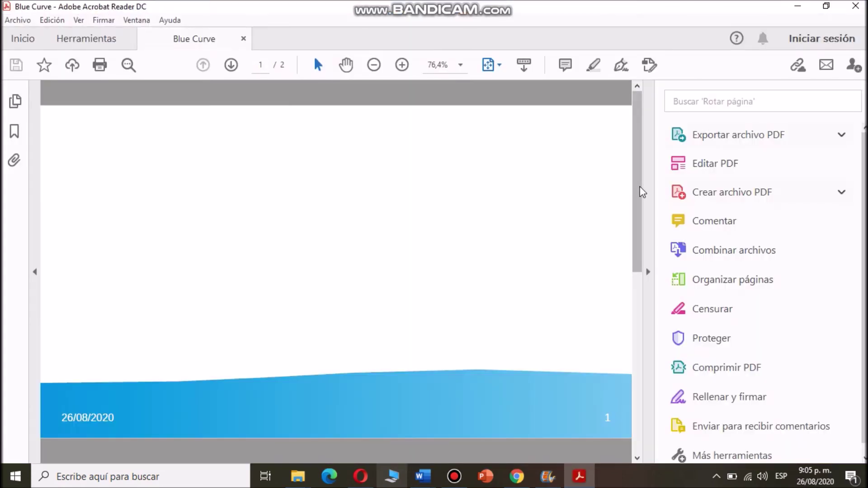
{"action": "left_click_drag", "start_coordinate": [642, 192], "coordinate": [654, 445]}
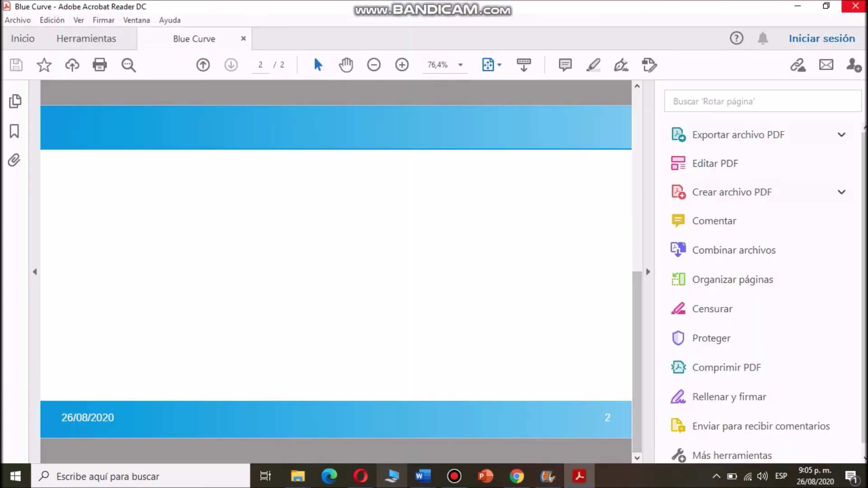
{"action": "left_click", "coordinate": [861, 7]}
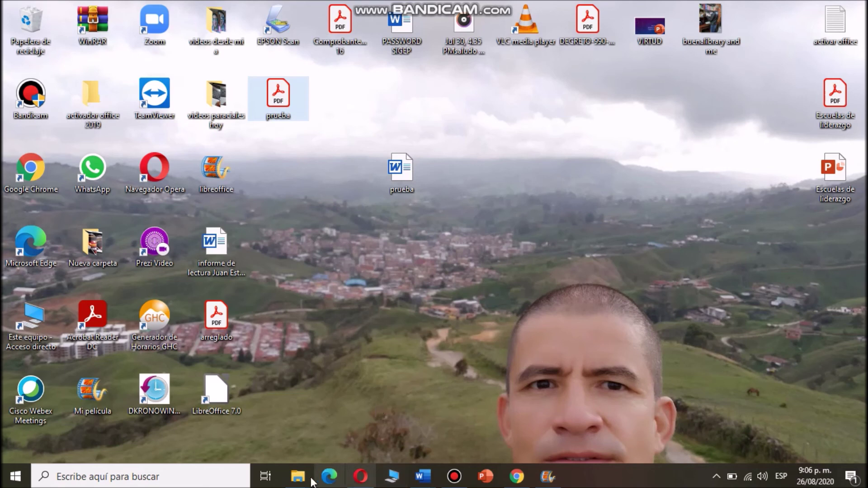
- Try to open the reading report document from the Descargas folder in Word, and dismiss the message
{"action": "mouse_move", "coordinate": [306, 478]}
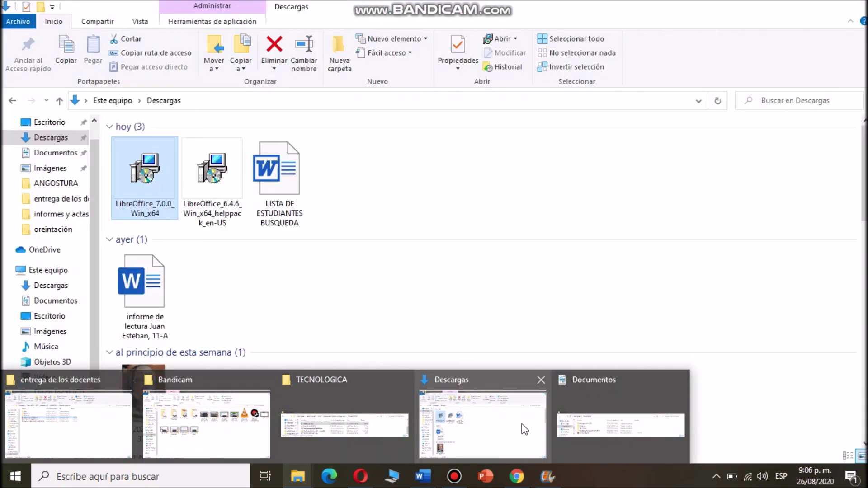
{"action": "left_click", "coordinate": [523, 430]}
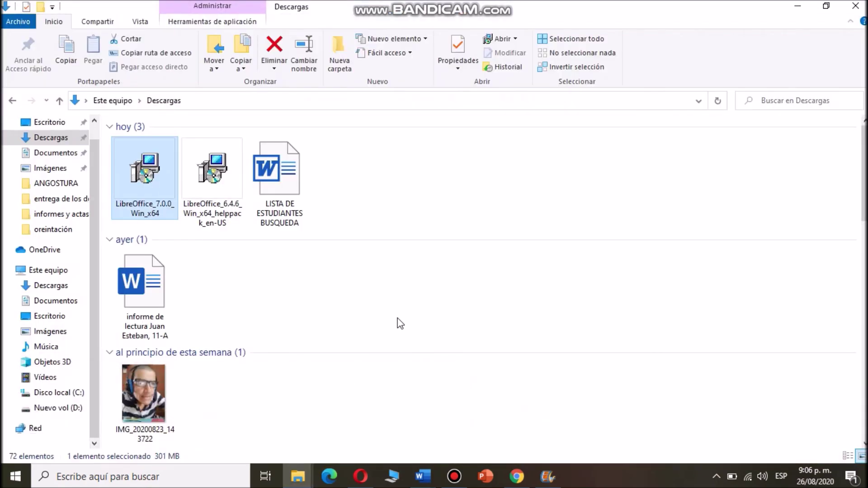
{"action": "double_click", "coordinate": [141, 289]}
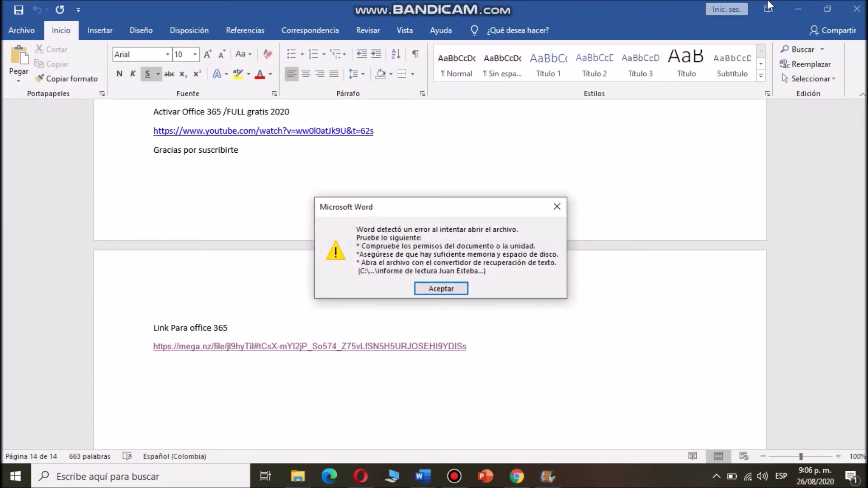
{"action": "left_click", "coordinate": [799, 11]}
{"action": "left_click", "coordinate": [446, 288]}
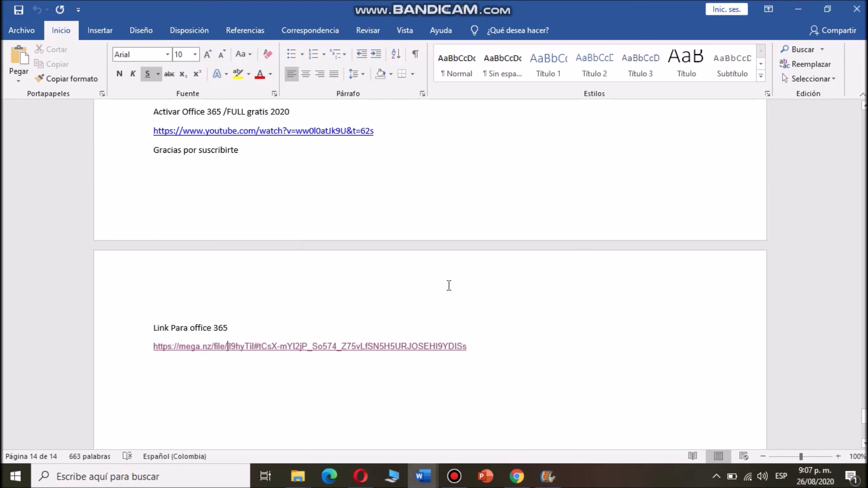
- Minimize Word and open the reading report from the Descargas folder with LibreOffice Writer, choosing to bypass the error and load the file
{"action": "left_click", "coordinate": [797, 11]}
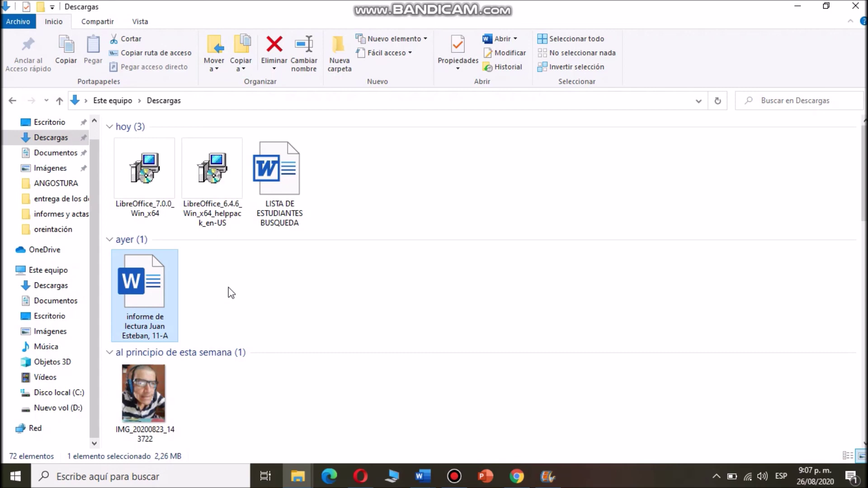
{"action": "right_click", "coordinate": [155, 302]}
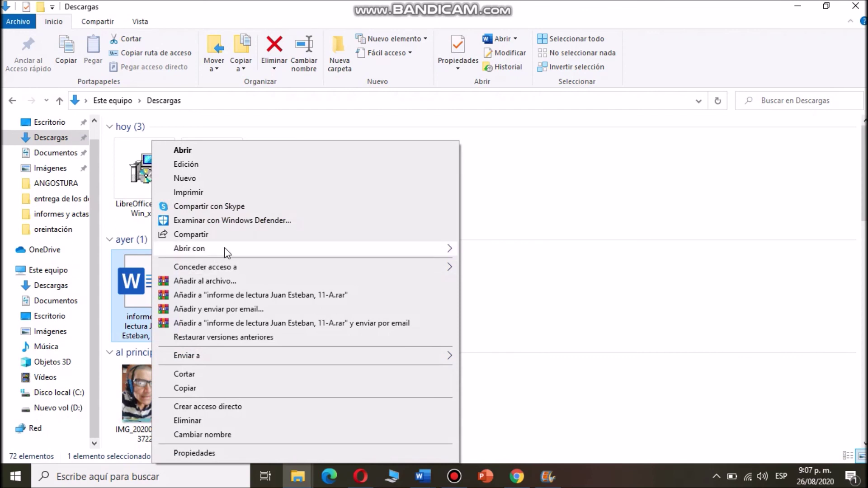
{"action": "mouse_move", "coordinate": [423, 248]}
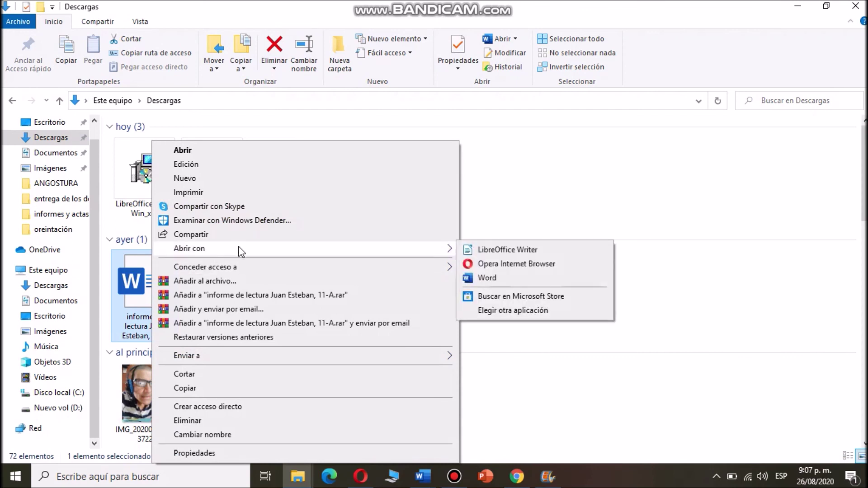
{"action": "left_click", "coordinate": [491, 250]}
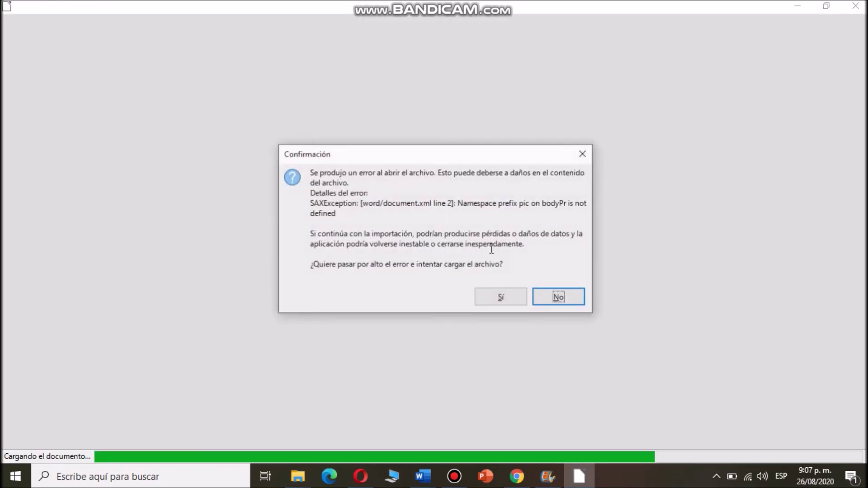
{"action": "left_click", "coordinate": [490, 301]}
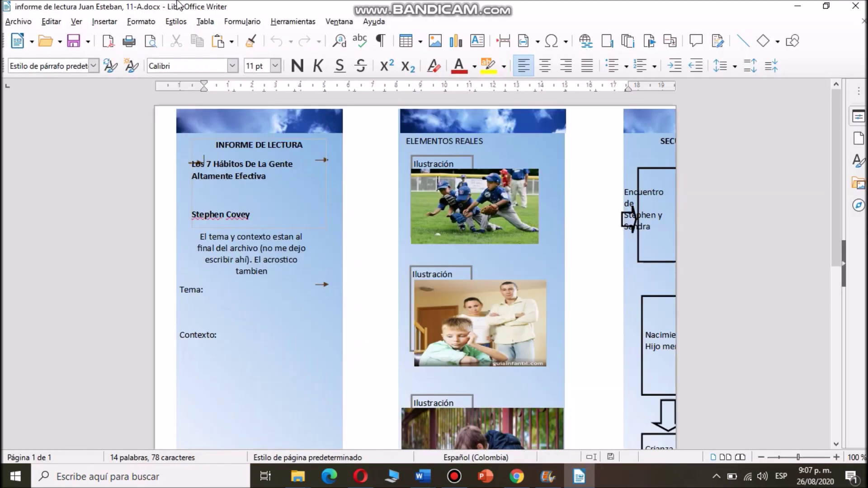
- Minimize the Writer document and the Descargas folder window to return to the desktop
{"action": "left_click", "coordinate": [21, 21]}
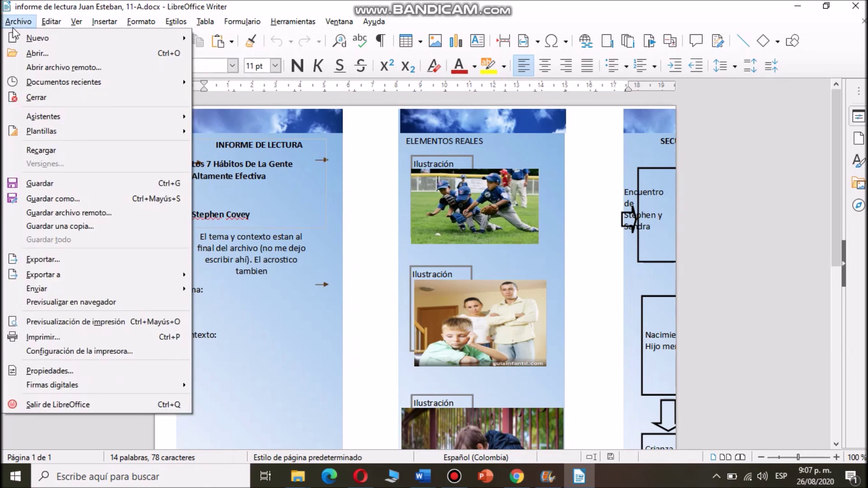
{"action": "left_click", "coordinate": [802, 7]}
{"action": "left_click", "coordinate": [802, 7]}
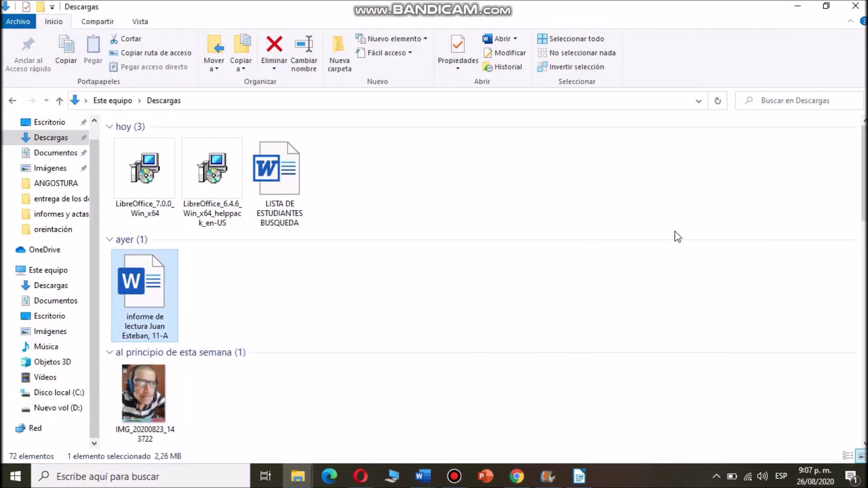
{"action": "left_click", "coordinate": [788, 7]}
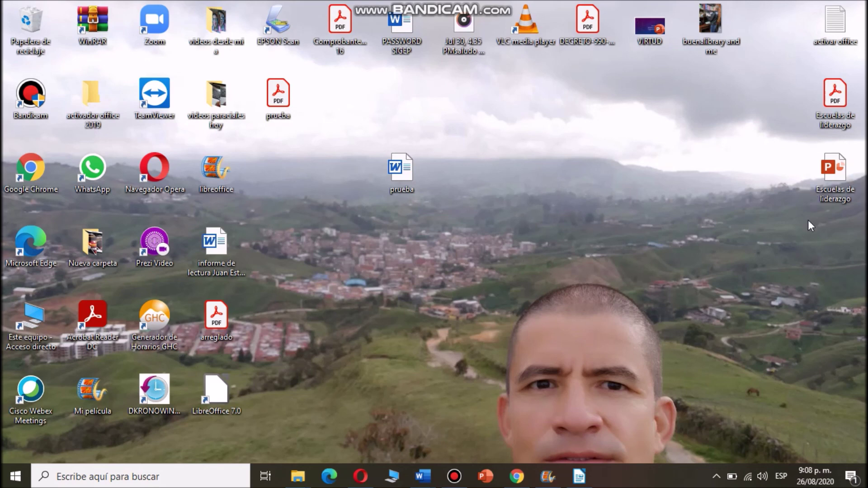
{"action": "left_click", "coordinate": [454, 476]}
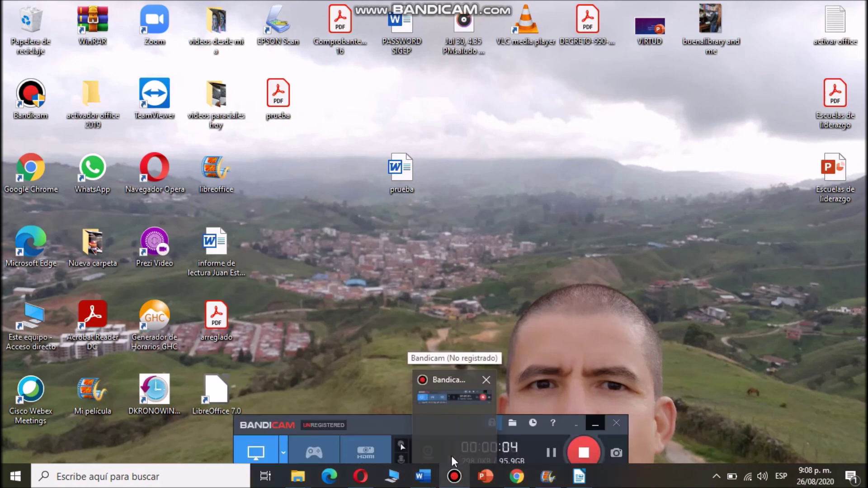